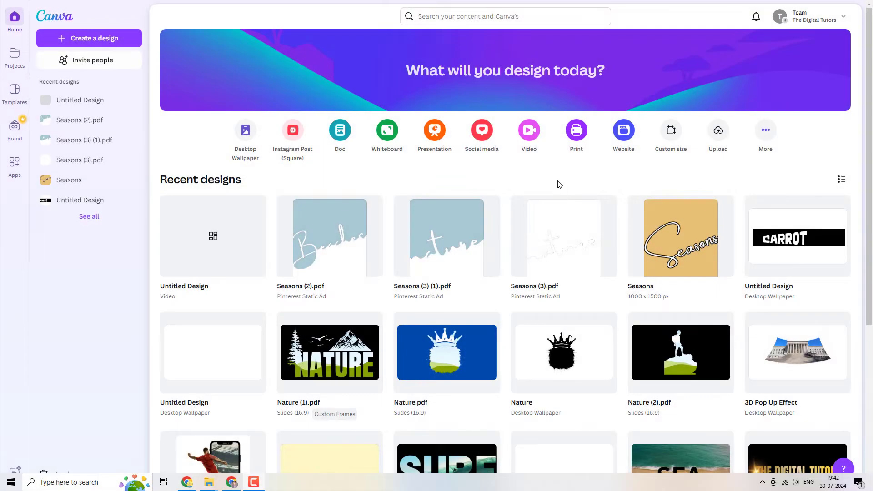
# Create a new blank design of the standard Video type.
pyautogui.click(529, 136)
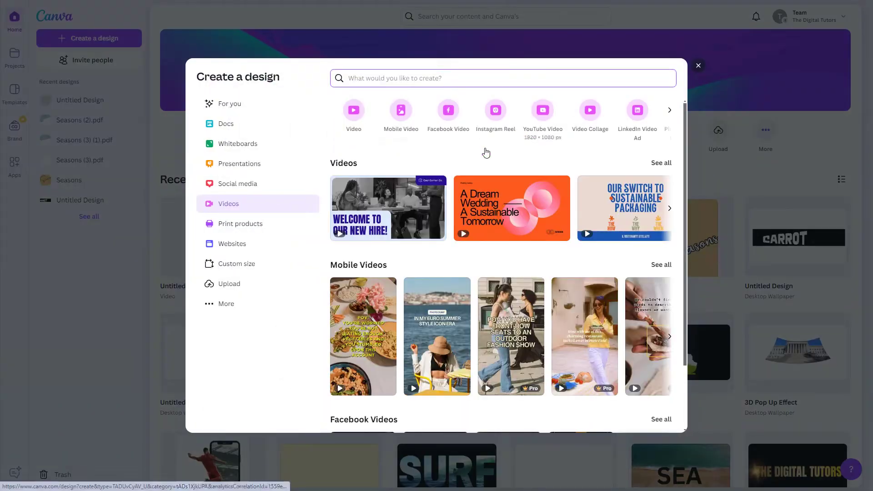
pyautogui.click(354, 119)
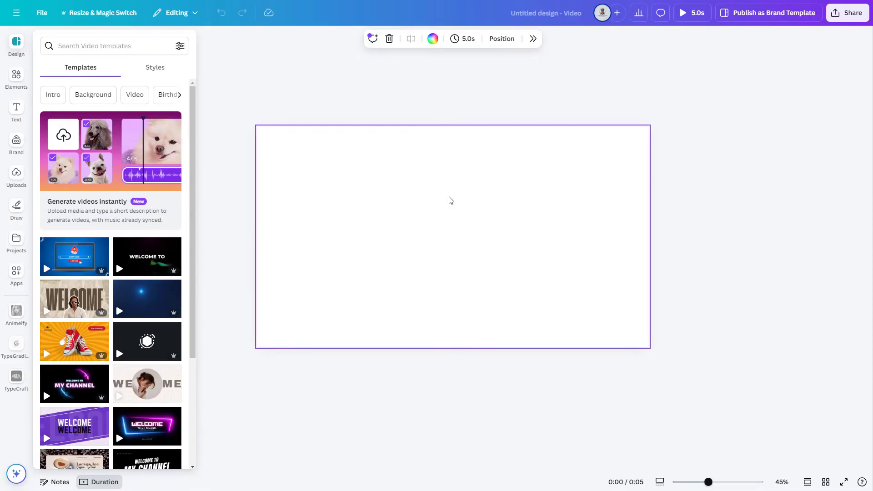
pyautogui.scroll(1, 416, 195)
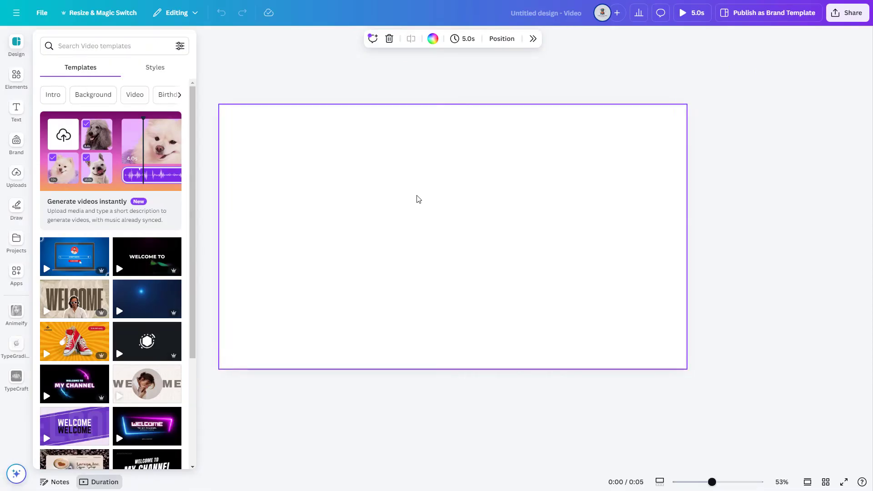
# Search the elements for "grassland" graphics and add the yellow savanna scene with acacia trees to the page.
pyautogui.click(16, 77)
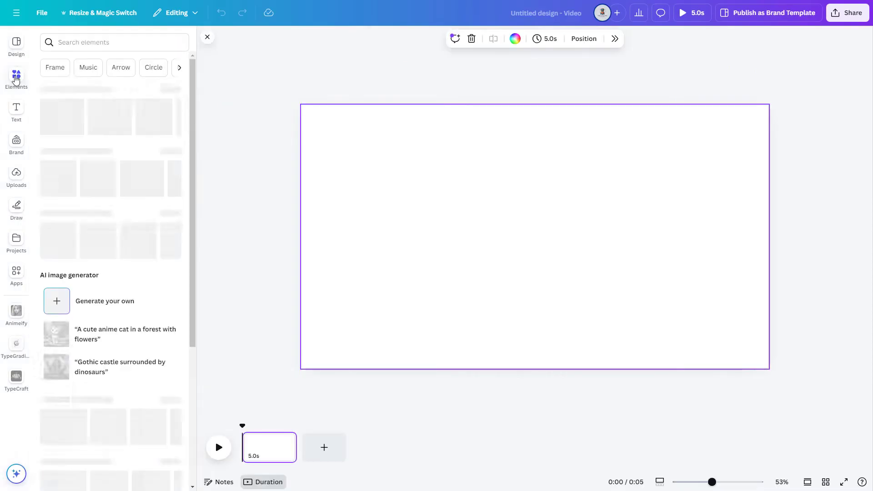
pyautogui.click(125, 43)
pyautogui.write('grasslan')
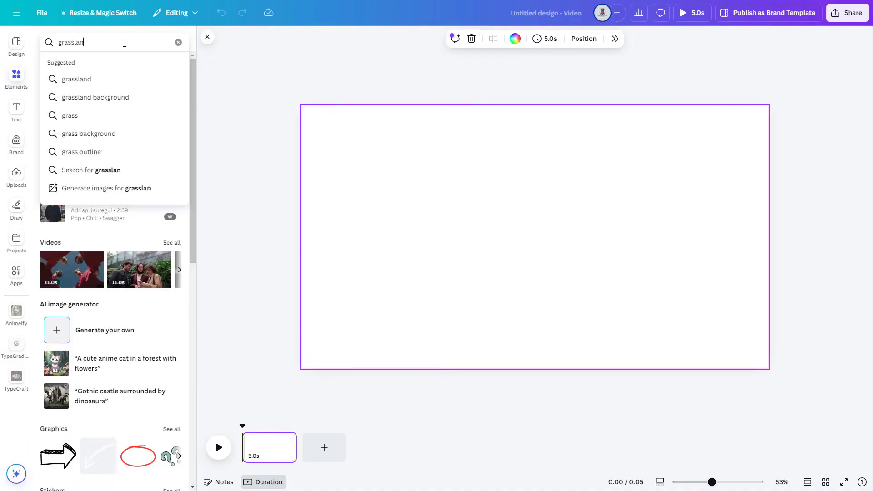
pyautogui.write('d')
pyautogui.press('Return')
pyautogui.click(171, 172)
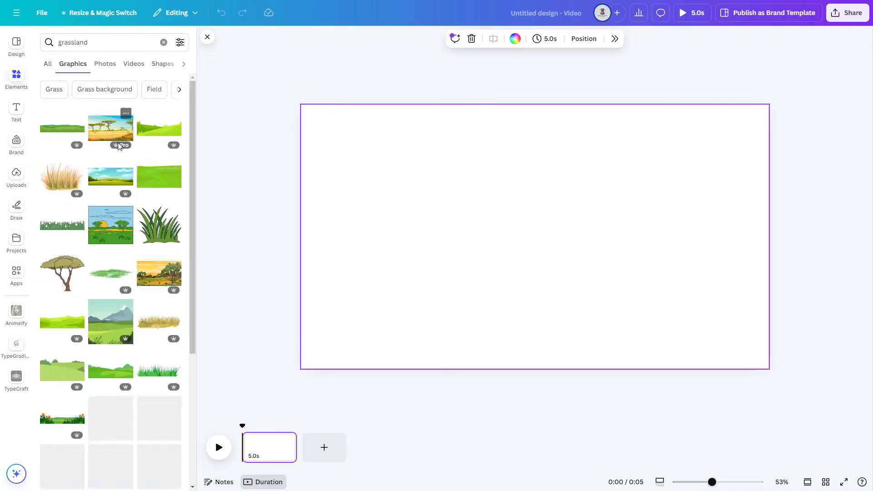
pyautogui.click(116, 132)
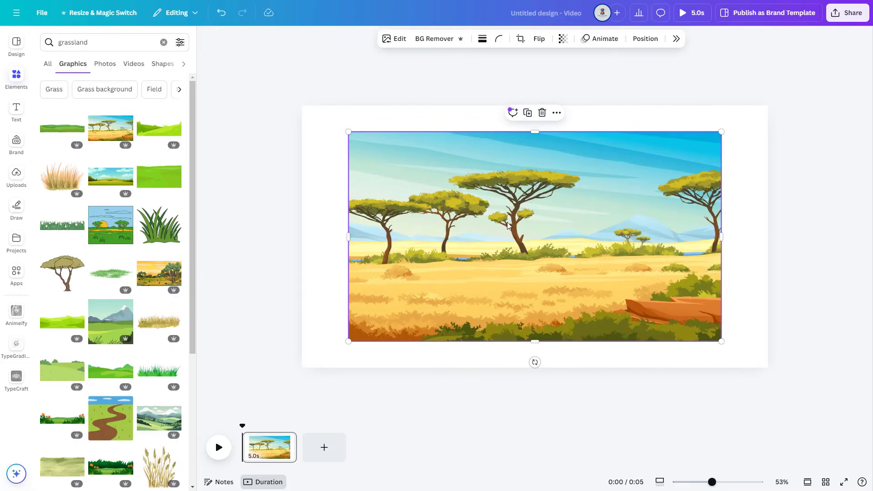
# Enlarge the savanna graphic to fill the whole page and remove its background with BG Remover.
pyautogui.moveTo(351, 339); pyautogui.dragTo(303, 367)
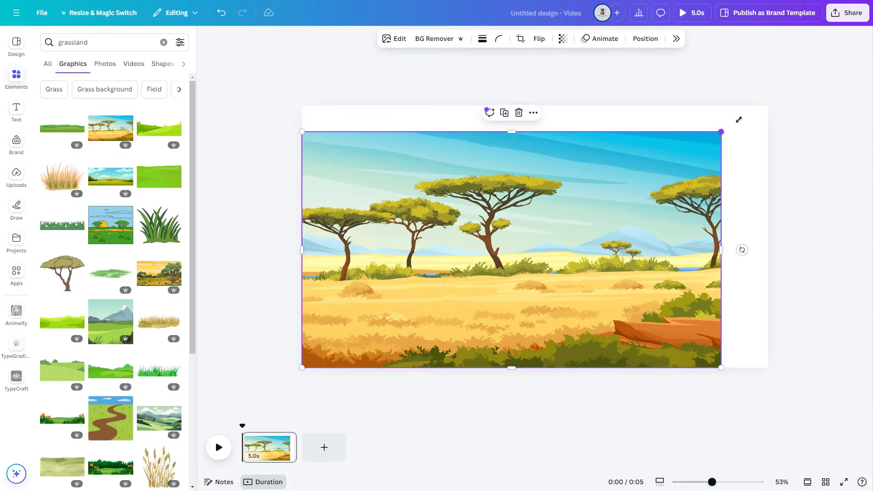
pyautogui.moveTo(738, 120); pyautogui.dragTo(767, 106)
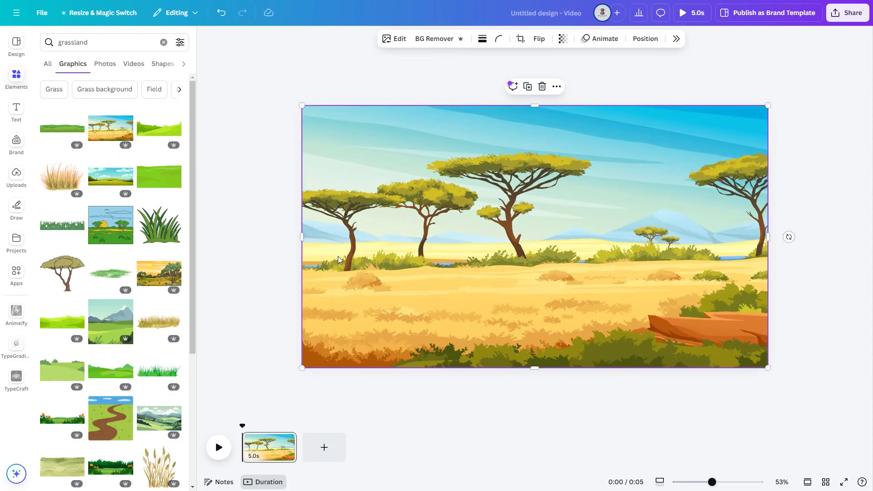
pyautogui.click(425, 43)
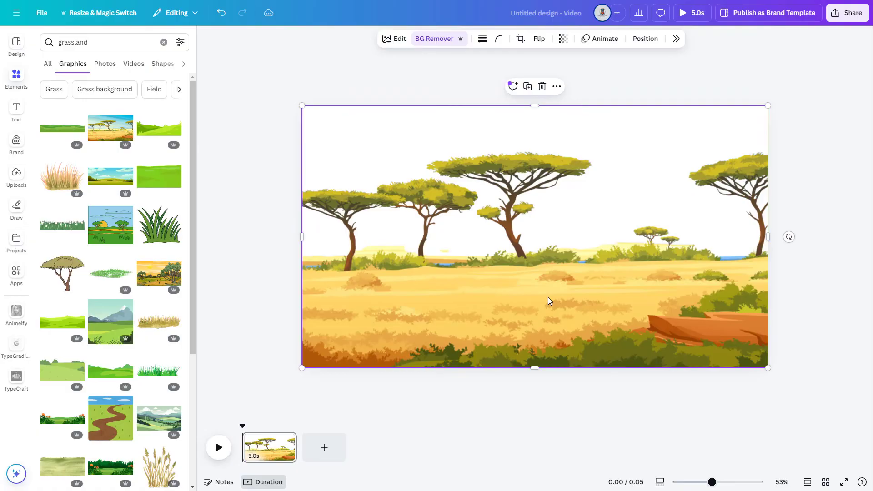
# Search the elements for "sky" photos and add the deep blue, nearly cloudless sky to the page.
pyautogui.click(163, 43)
pyautogui.click(93, 42)
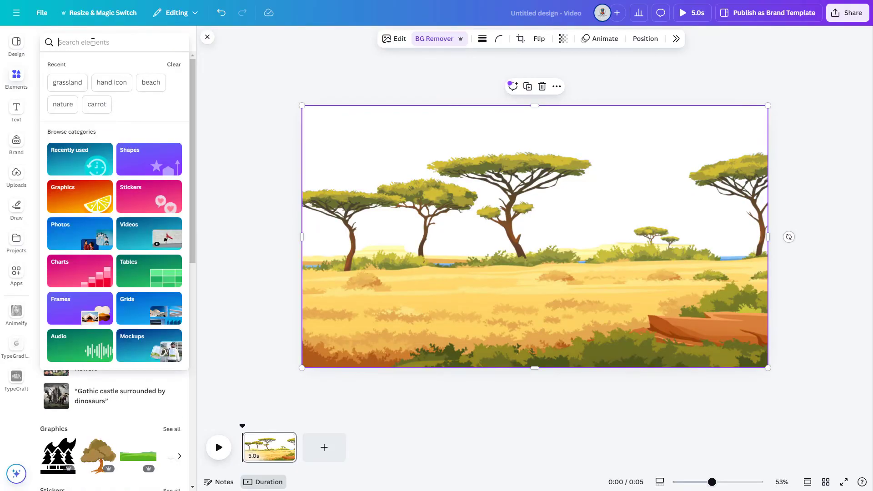
pyautogui.write('sky')
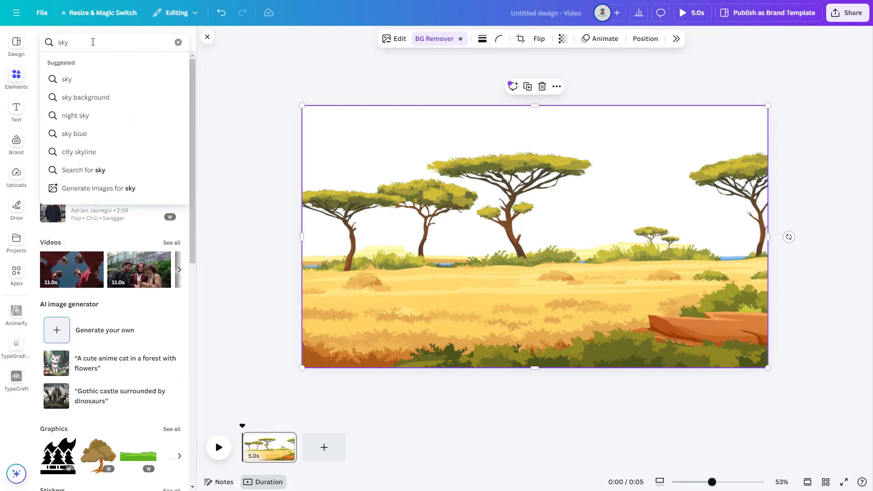
pyautogui.press('Return')
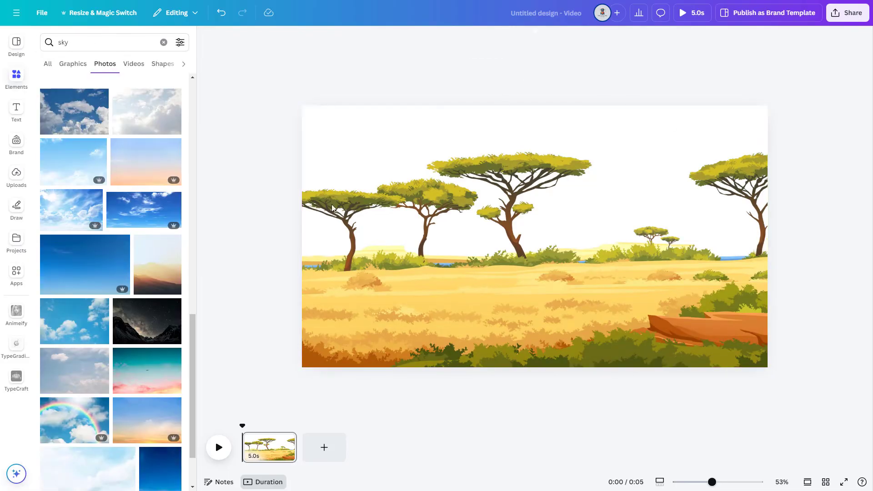
pyautogui.click(92, 271)
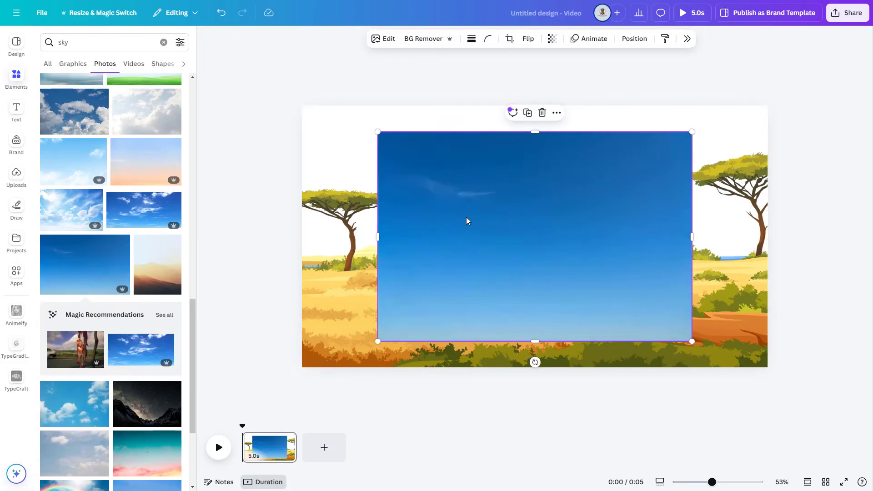
# Fit the sky photo to the page width, crop it to the upper two thirds, and layer it behind the savanna.
pyautogui.moveTo(467, 221); pyautogui.dragTo(390, 190)
pyautogui.moveTo(619, 315); pyautogui.dragTo(835, 322)
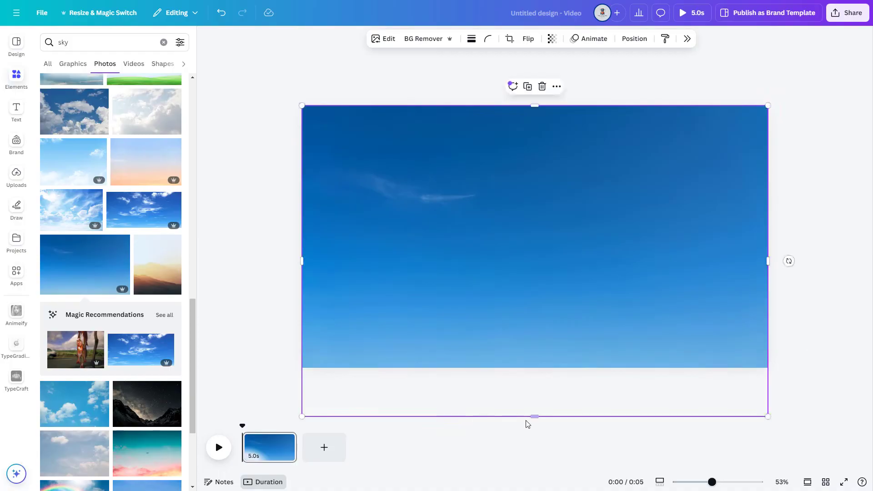
pyautogui.moveTo(535, 417); pyautogui.dragTo(528, 281)
pyautogui.hotkey('alt', '1')
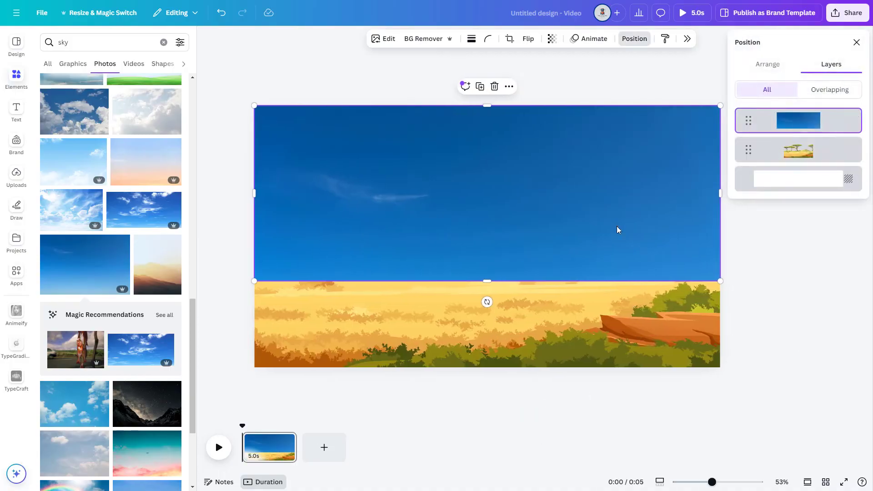
pyautogui.moveTo(811, 155); pyautogui.dragTo(807, 162)
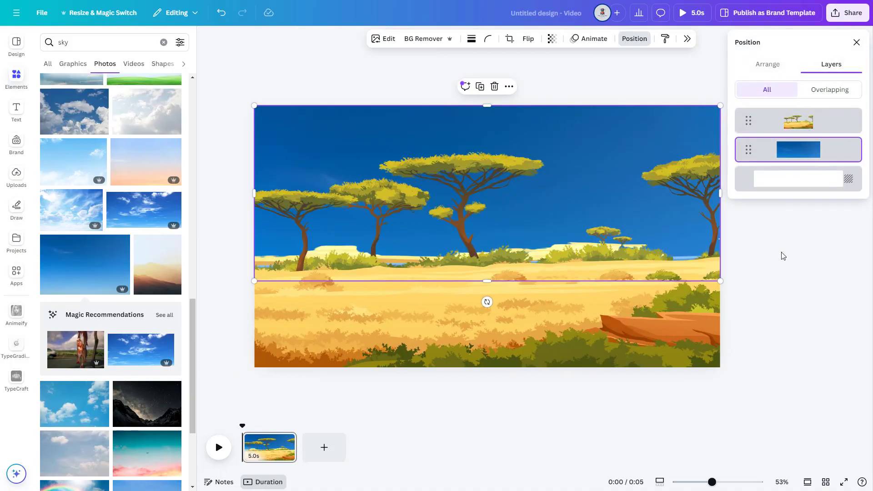
# Set the sky photo's brightness to 60.
pyautogui.click(381, 39)
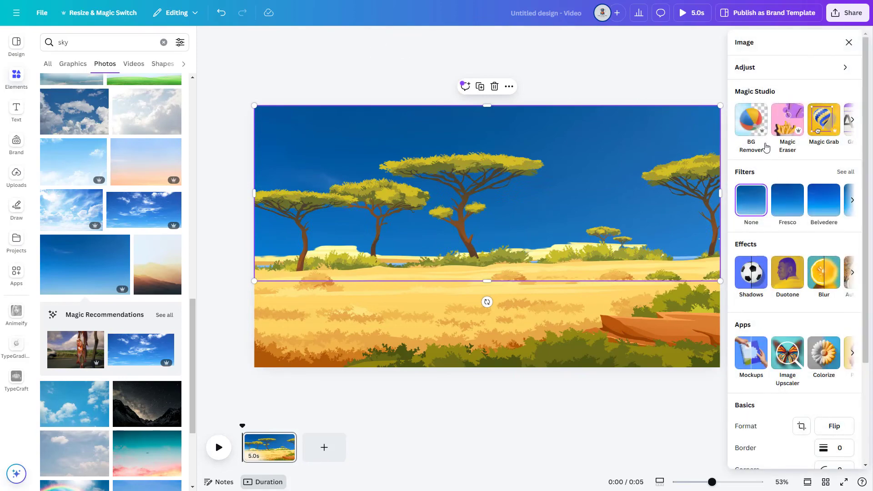
pyautogui.click(743, 67)
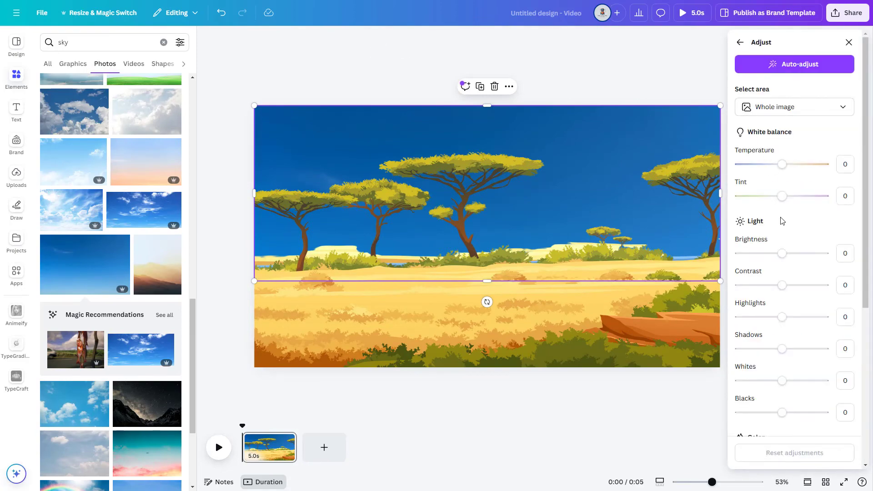
pyautogui.moveTo(782, 254); pyautogui.dragTo(807, 255)
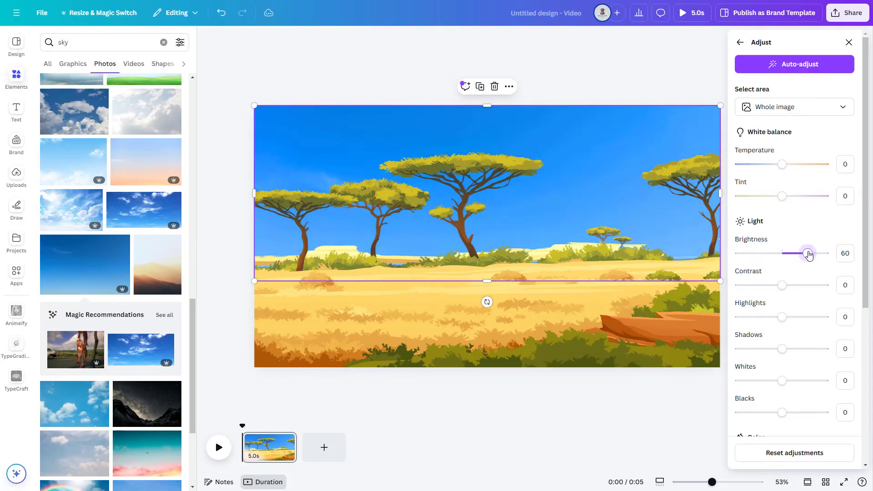
# Search the elements for "sun" graphics and add the blurred, glowing orange sun to the page.
pyautogui.click(164, 42)
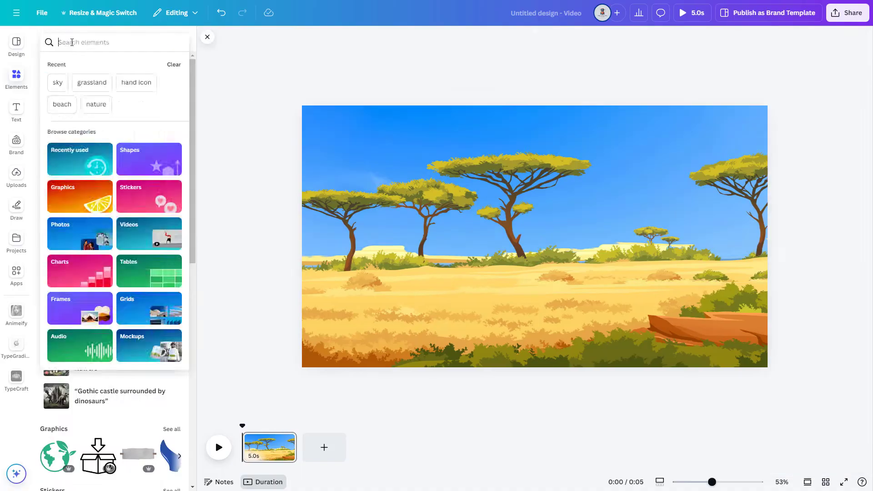
pyautogui.write('sun')
pyautogui.press('Return')
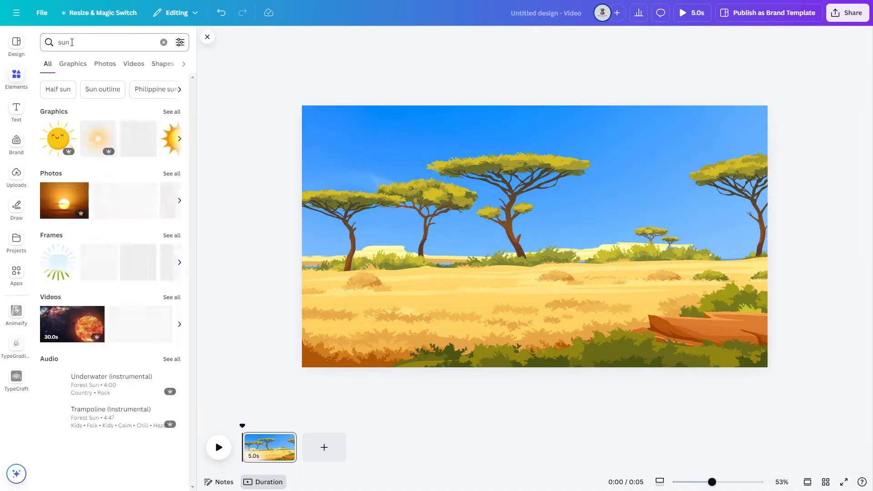
pyautogui.click(171, 112)
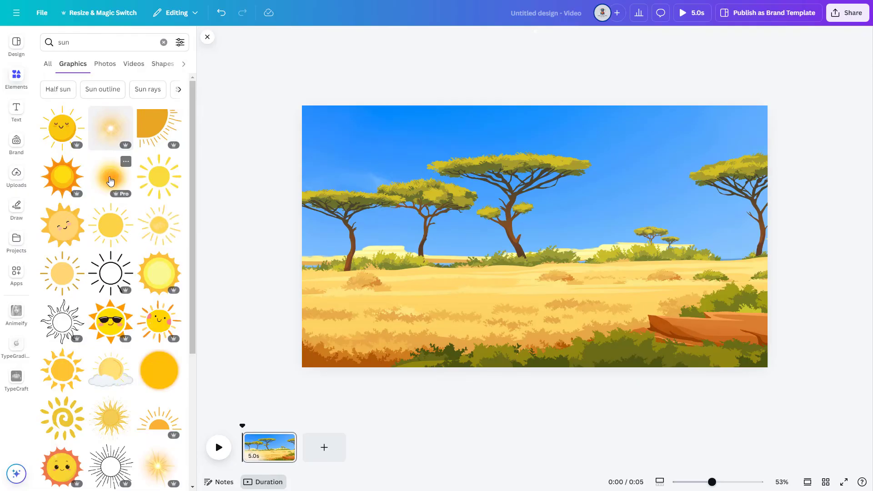
pyautogui.click(110, 181)
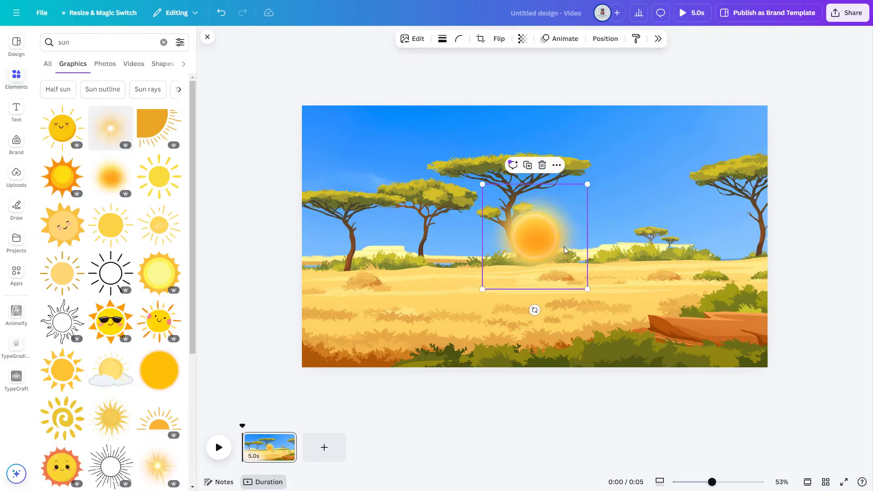
# Shrink the sun slightly, place it in the sky above the second tree from the left, and layer it behind the savanna.
pyautogui.moveTo(521, 227); pyautogui.dragTo(389, 123)
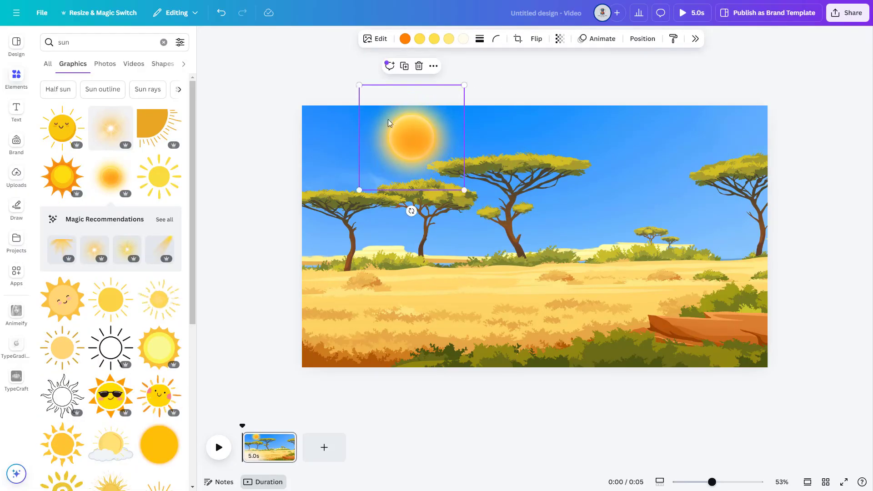
pyautogui.moveTo(359, 85); pyautogui.dragTo(380, 104)
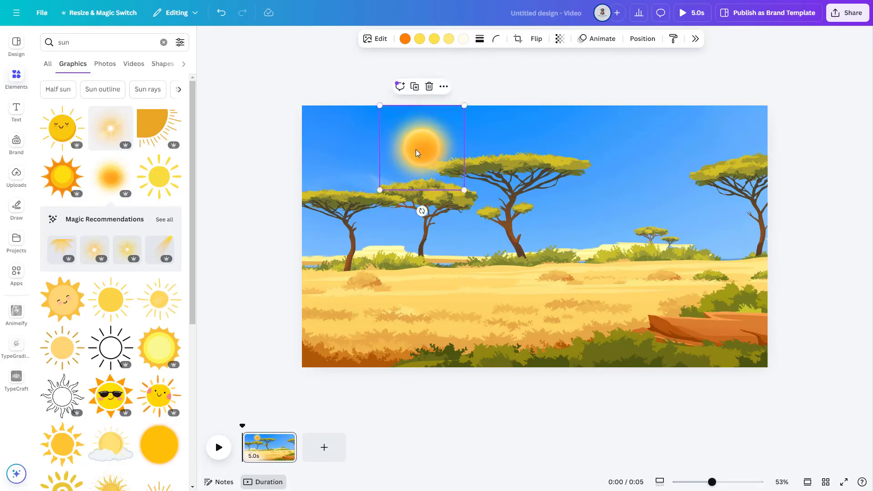
pyautogui.moveTo(416, 147); pyautogui.dragTo(410, 138)
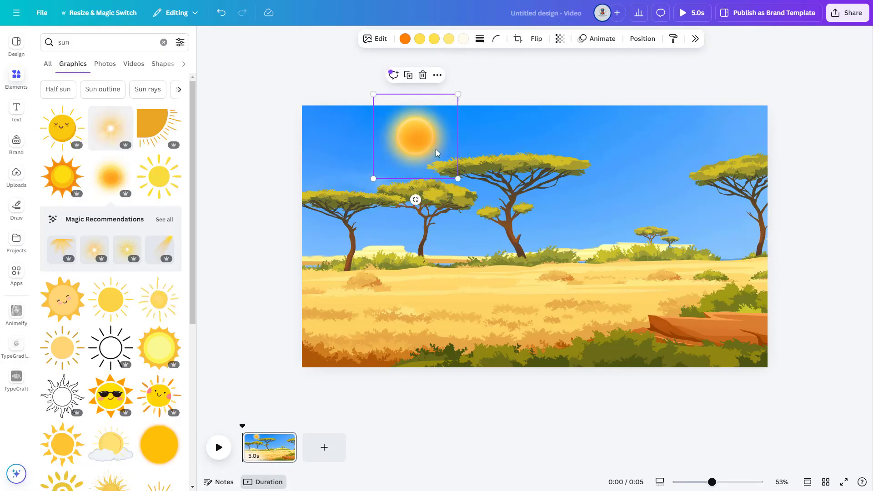
pyautogui.click(642, 38)
pyautogui.moveTo(813, 120); pyautogui.dragTo(808, 154)
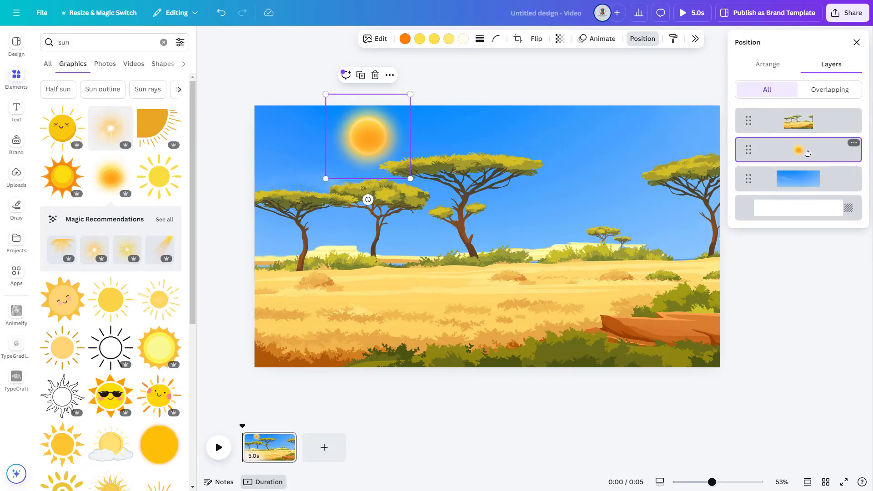
pyautogui.click(369, 305)
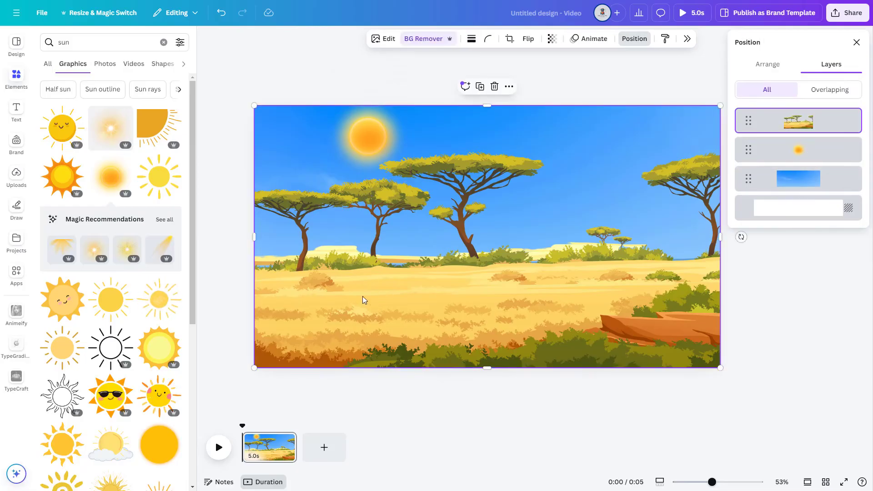
# Search the graphics for "moon" and add the pale, glowing full moon to the page.
pyautogui.doubleClick(88, 42)
pyautogui.write('moon')
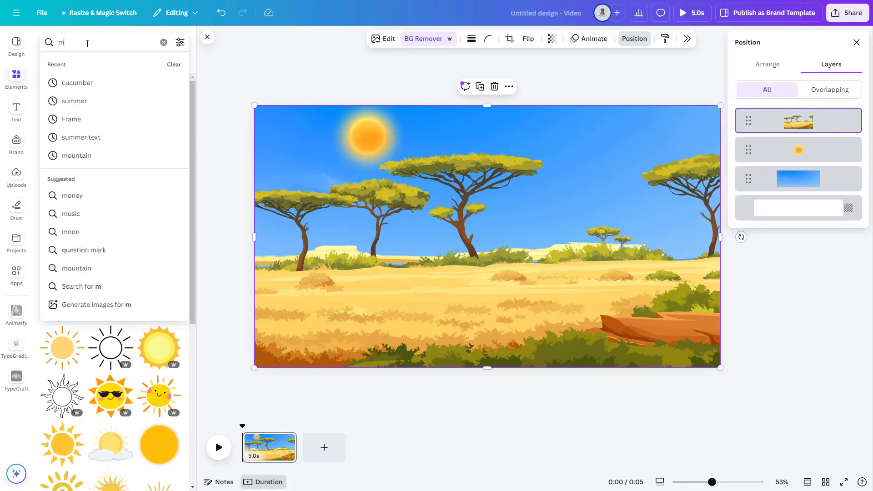
pyautogui.press('Return')
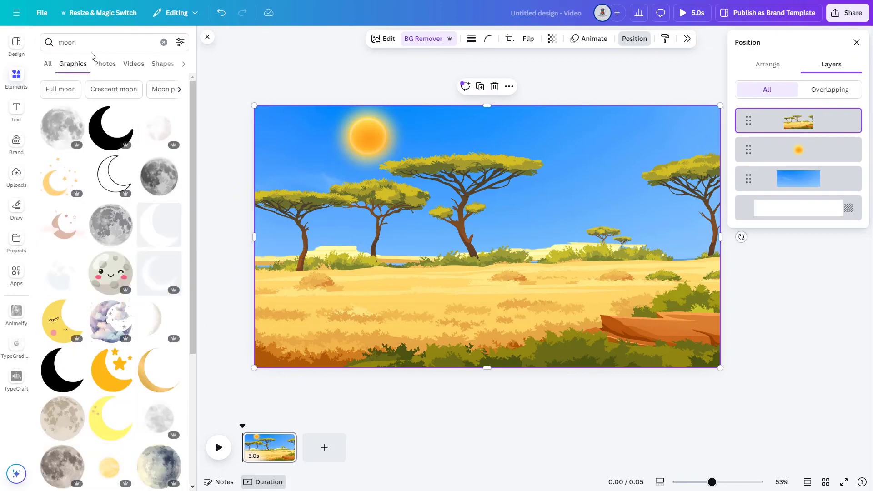
pyautogui.scroll(-3, 118, 273)
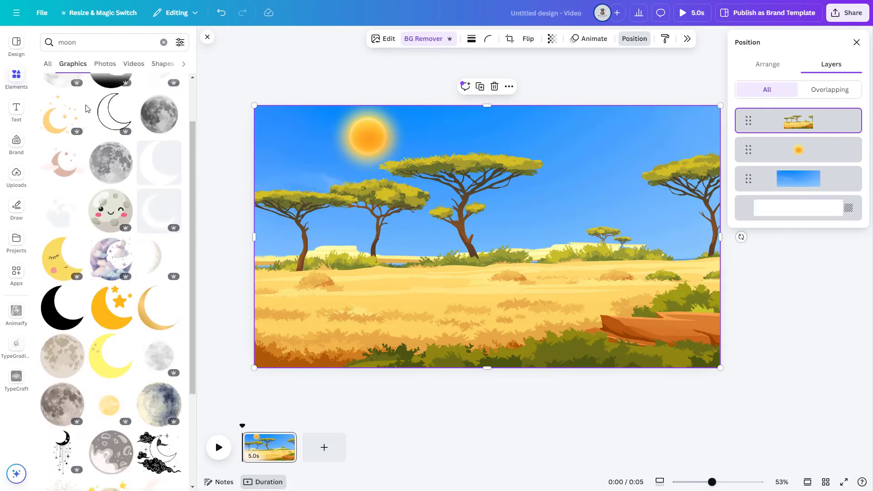
pyautogui.click(154, 290)
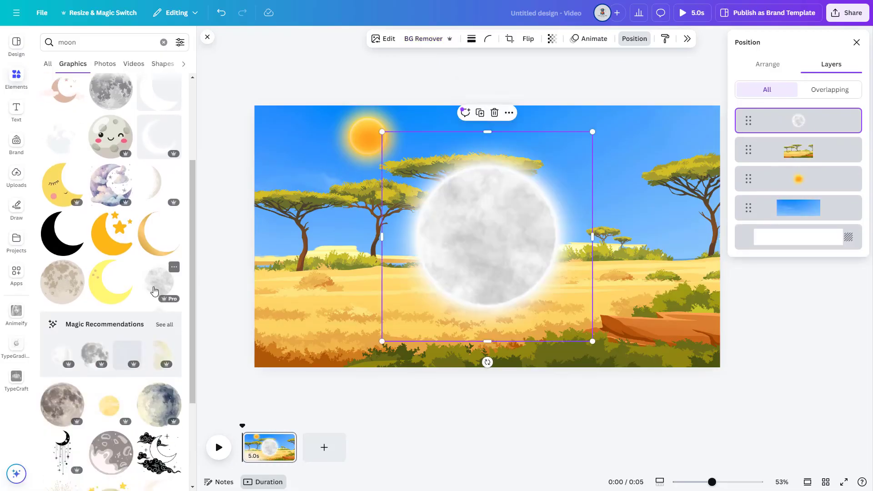
# Shrink the moon, layer it between the sun and the sky, and position it hidden behind the grassland near the page's middle.
pyautogui.moveTo(592, 131); pyautogui.dragTo(465, 304)
pyautogui.moveTo(801, 116); pyautogui.dragTo(797, 178)
pyautogui.moveTo(469, 300); pyautogui.dragTo(480, 301)
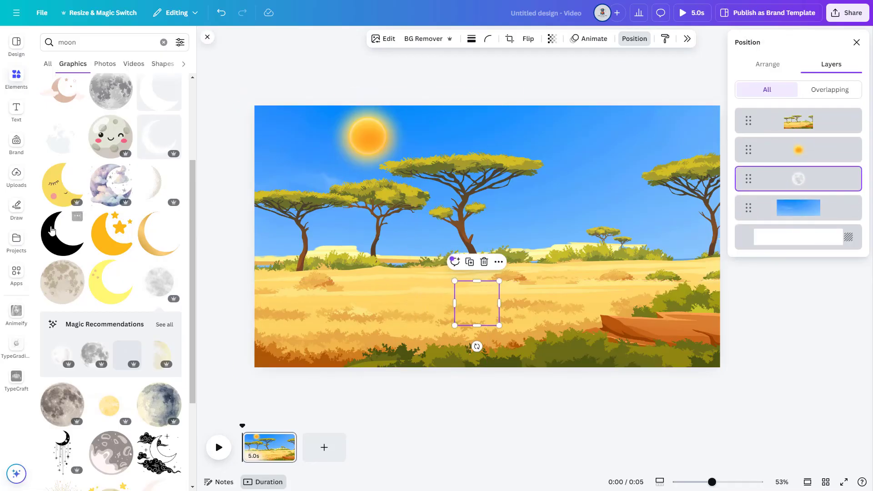
# Search the graphics for "stars", add the scattered white sparkling stars, and shrink them into the page's upper-left corner.
pyautogui.click(86, 42)
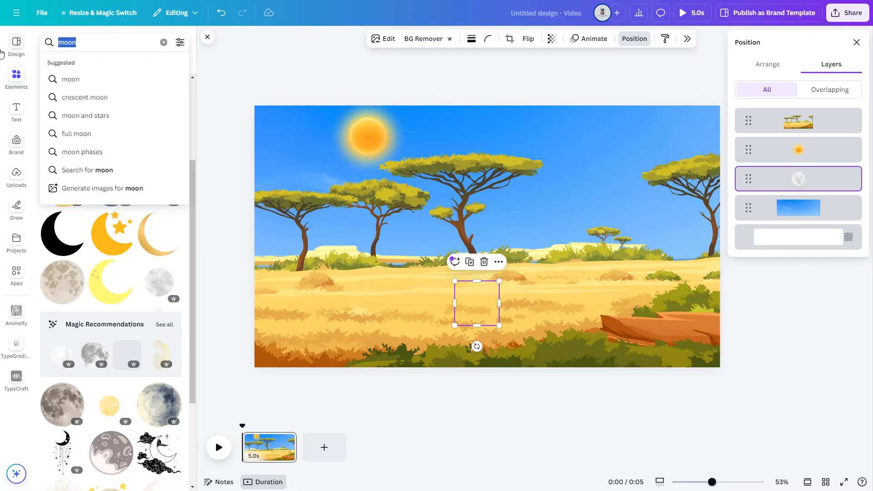
pyautogui.write('stars')
pyautogui.press('Return')
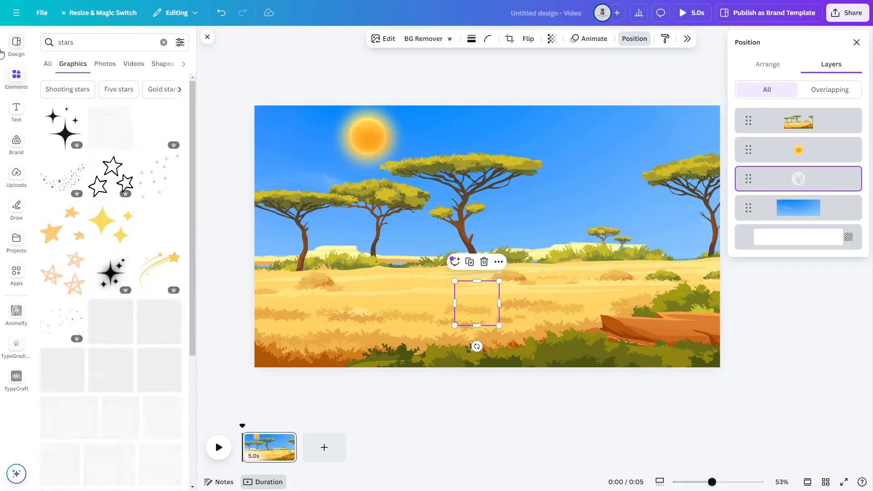
pyautogui.click(63, 326)
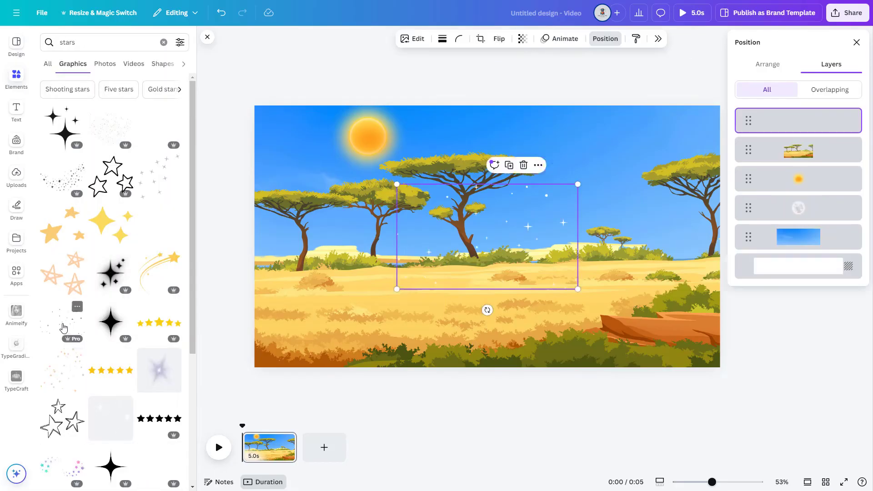
pyautogui.moveTo(580, 184); pyautogui.dragTo(504, 227)
pyautogui.moveTo(445, 238); pyautogui.dragTo(302, 117)
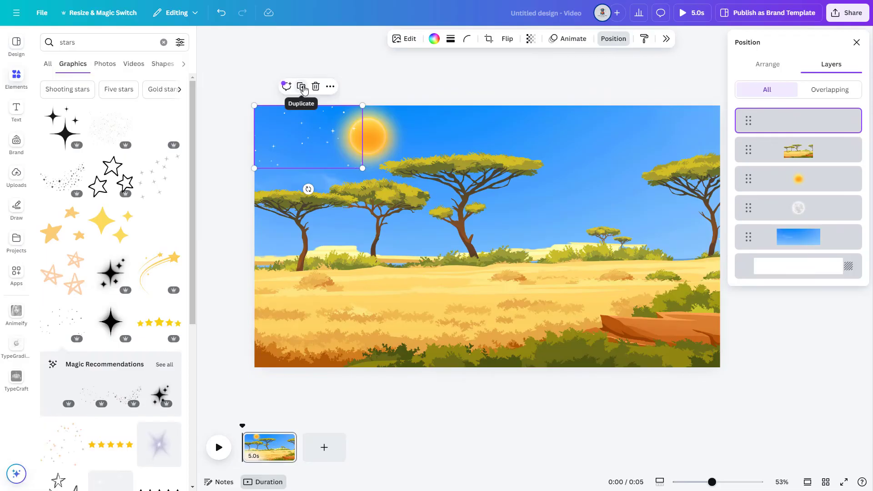
# Duplicate the stars twice, spread the three sets across the sky, and enlarge them so they cover its width.
pyautogui.click(304, 89)
pyautogui.moveTo(310, 115); pyautogui.dragTo(462, 120)
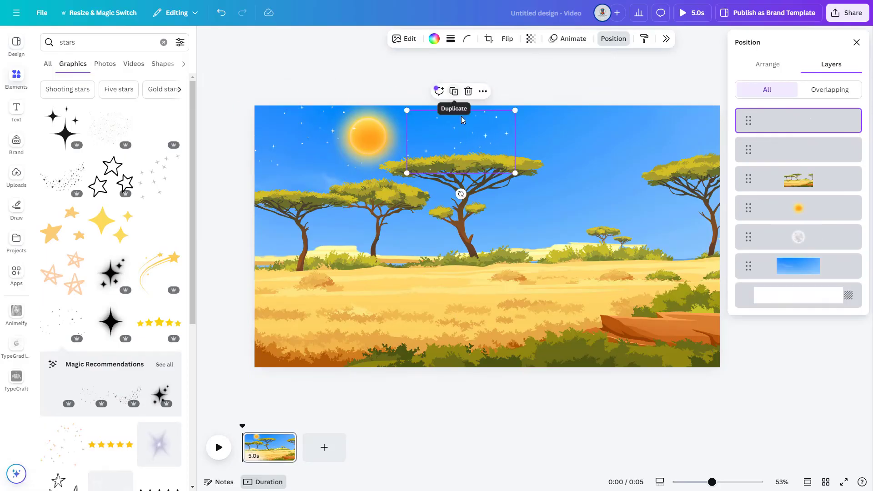
pyautogui.moveTo(514, 172); pyautogui.dragTo(546, 191)
pyautogui.click(469, 91)
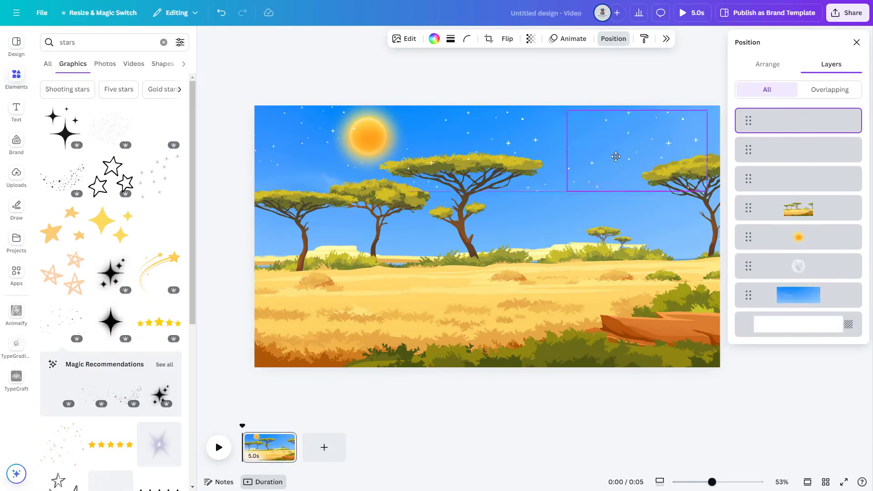
pyautogui.moveTo(615, 157)
pyautogui.mouseDown()
pyautogui.moveTo(624, 155)
pyautogui.moveTo(621, 171)
pyautogui.mouseUp()
pyautogui.moveTo(508, 150); pyautogui.dragTo(515, 168)
pyautogui.moveTo(313, 143); pyautogui.dragTo(319, 154)
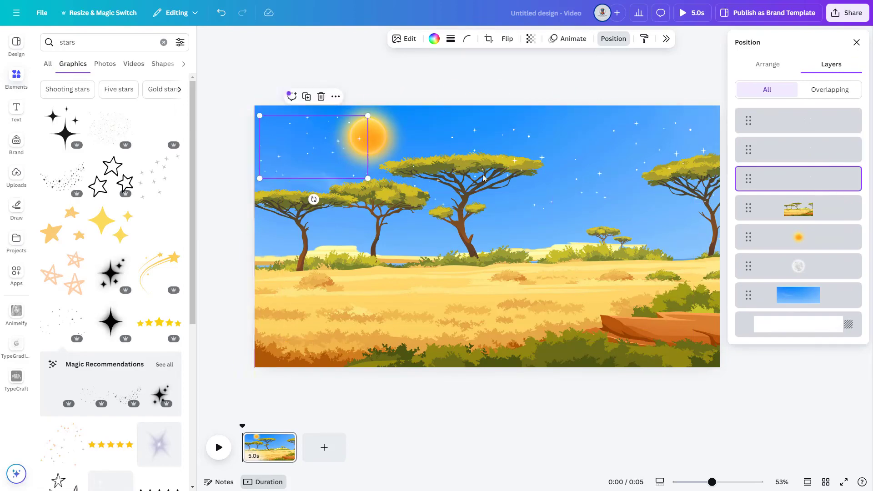
pyautogui.moveTo(368, 178); pyautogui.dragTo(383, 187)
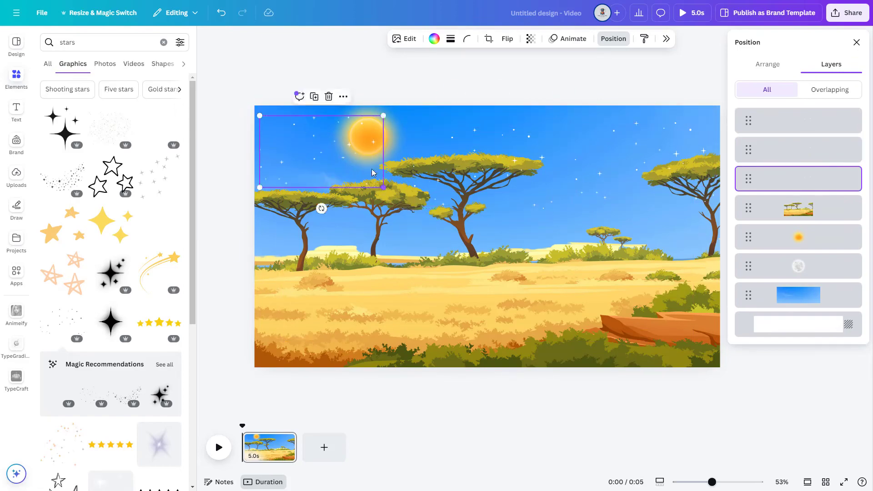
# Group the three star graphics, move the group down over the grassland, and layer it between the moon and the sky.
pyautogui.keyDown('shift'); pyautogui.click(490, 160); pyautogui.keyUp('shift')
pyautogui.keyDown('shift'); pyautogui.click(658, 159); pyautogui.keyUp('shift')
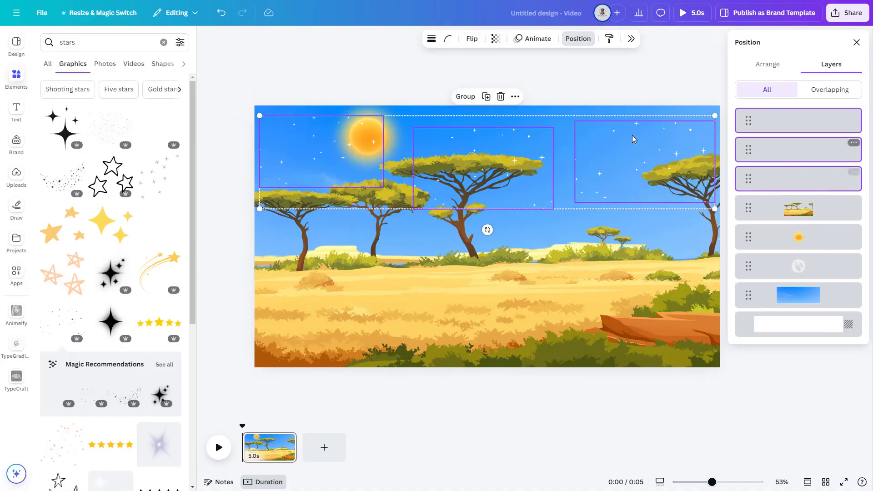
pyautogui.click(465, 97)
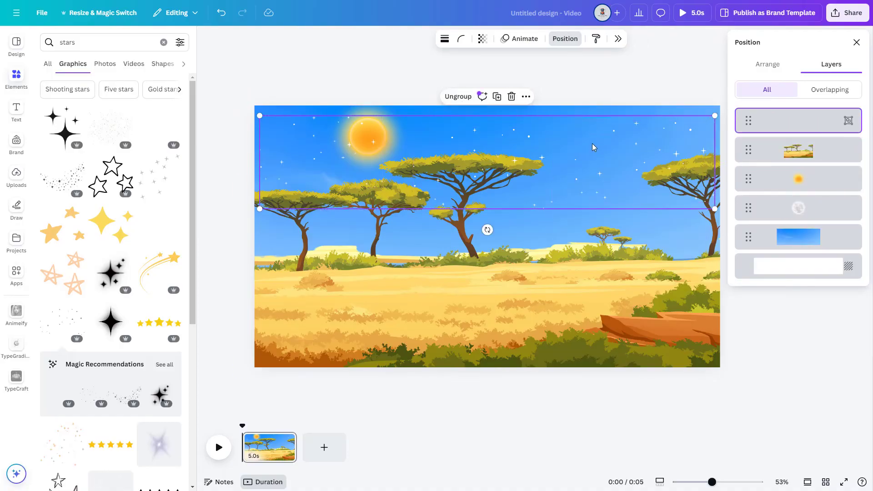
pyautogui.moveTo(592, 147); pyautogui.dragTo(586, 285)
pyautogui.moveTo(792, 123); pyautogui.dragTo(792, 221)
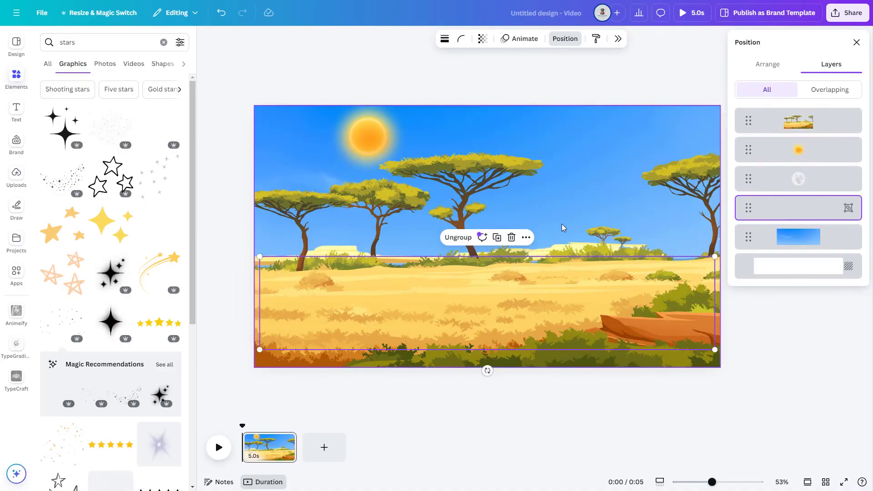
# Duplicate the finished daytime page.
pyautogui.click(559, 191)
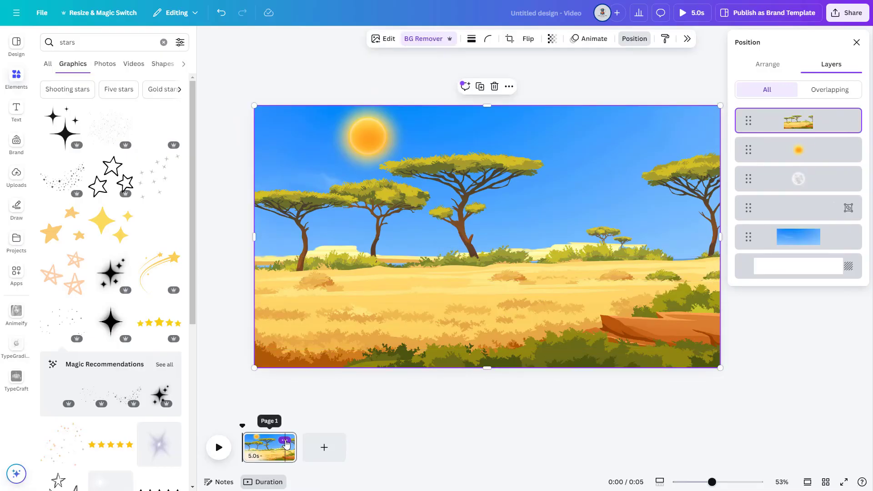
pyautogui.click(285, 442)
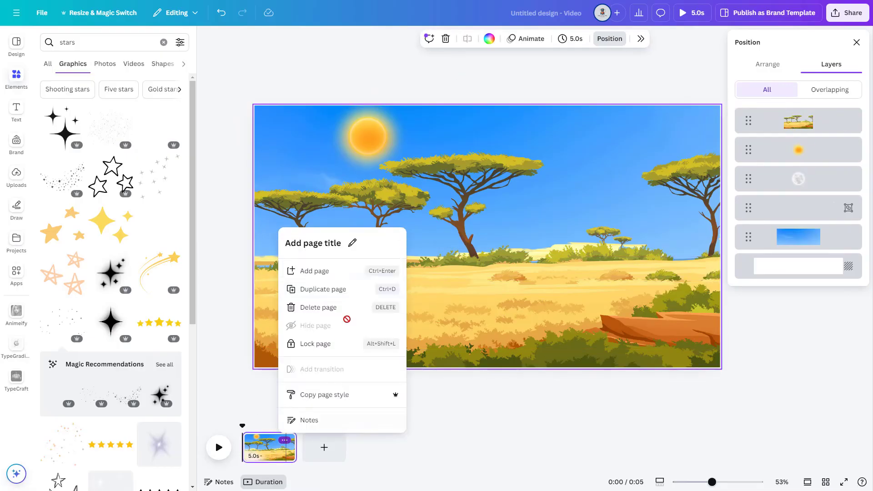
pyautogui.click(320, 291)
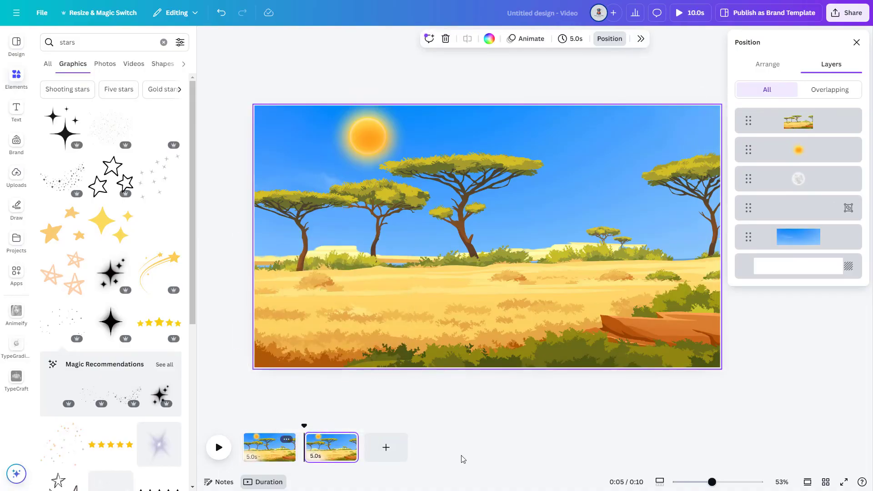
# On the second page, hide the sun behind the grassland and place the moon, slightly enlarged, in the sky right of the central tree.
pyautogui.moveTo(373, 151); pyautogui.dragTo(486, 333)
pyautogui.click(801, 183)
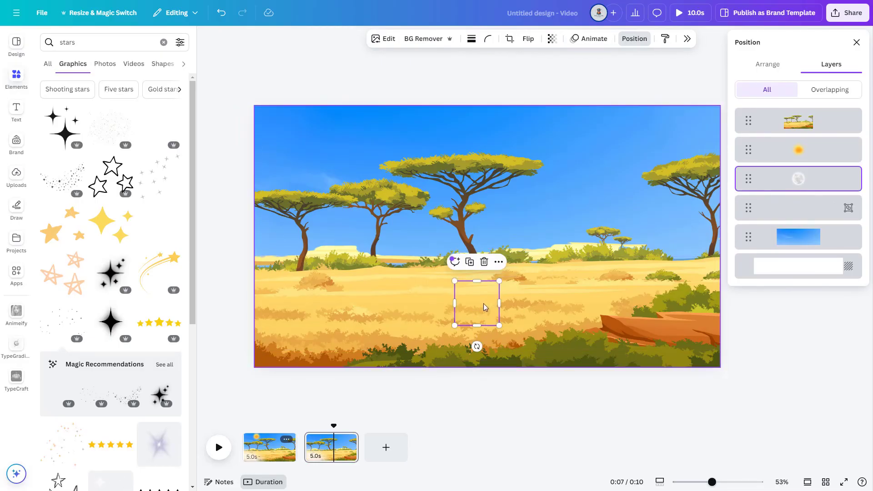
pyautogui.moveTo(490, 290); pyautogui.dragTo(618, 171)
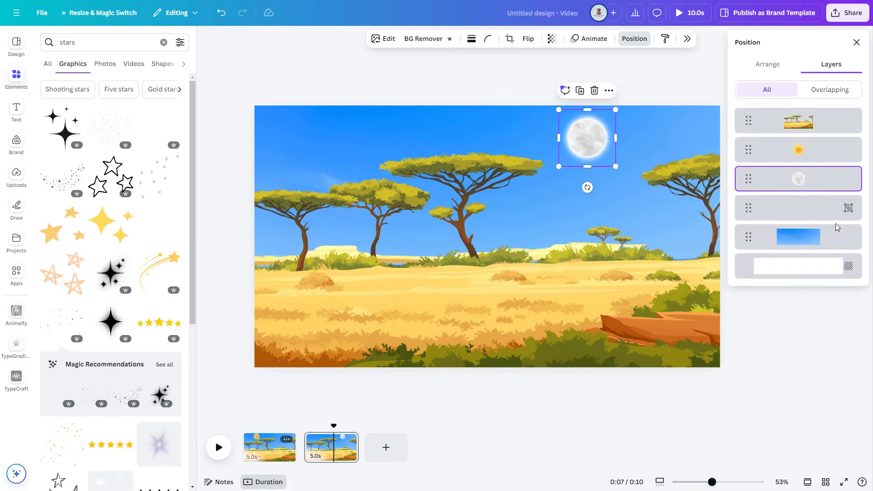
# Darken the second page's sky image by lowering its brightness and setting its contrast to -26.
pyautogui.click(813, 241)
pyautogui.click(386, 40)
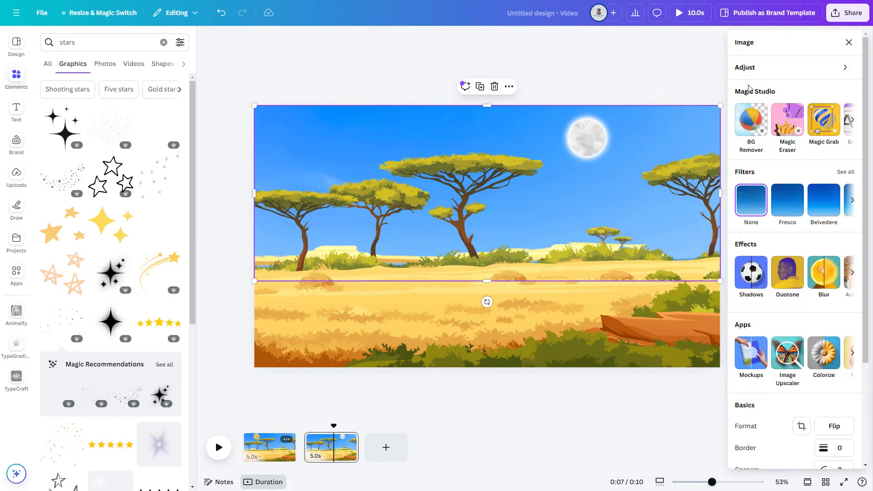
pyautogui.click(750, 66)
pyautogui.moveTo(783, 289); pyautogui.dragTo(753, 291)
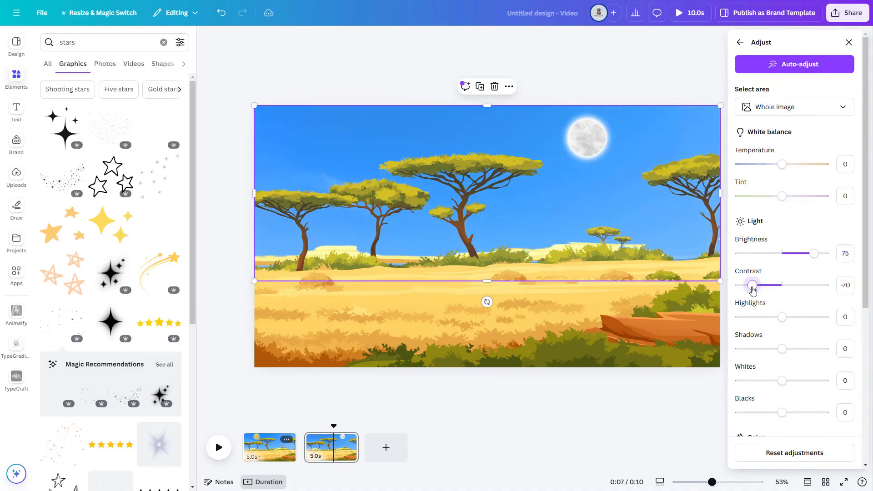
pyautogui.moveTo(788, 253); pyautogui.dragTo(776, 253)
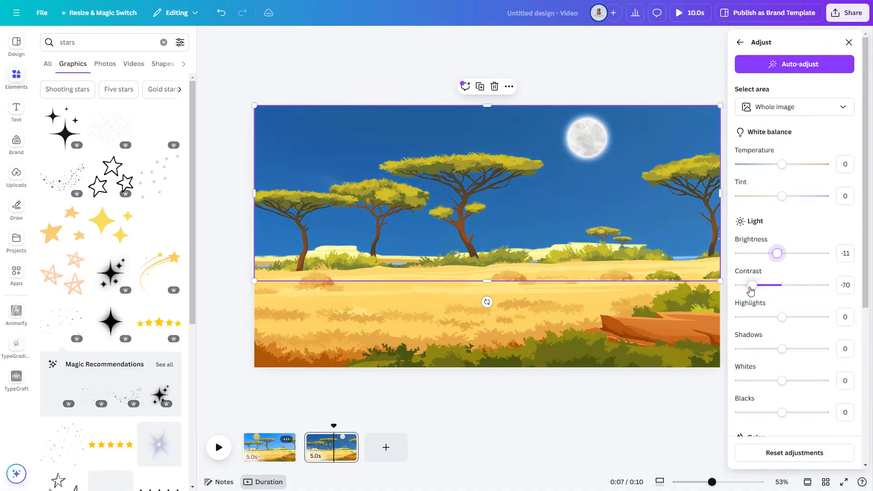
pyautogui.moveTo(752, 286); pyautogui.dragTo(772, 286)
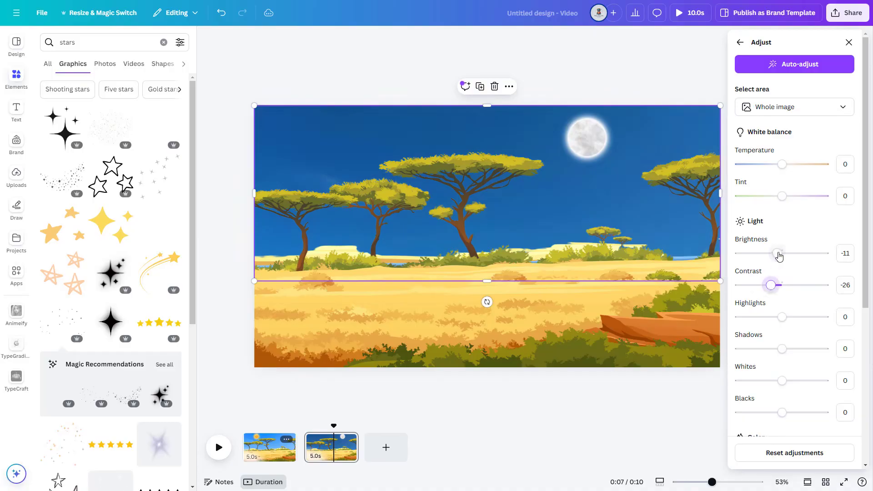
pyautogui.moveTo(779, 255); pyautogui.dragTo(774, 256)
# Darken the second page's savanna image by setting its brightness to -81.
pyautogui.click(700, 214)
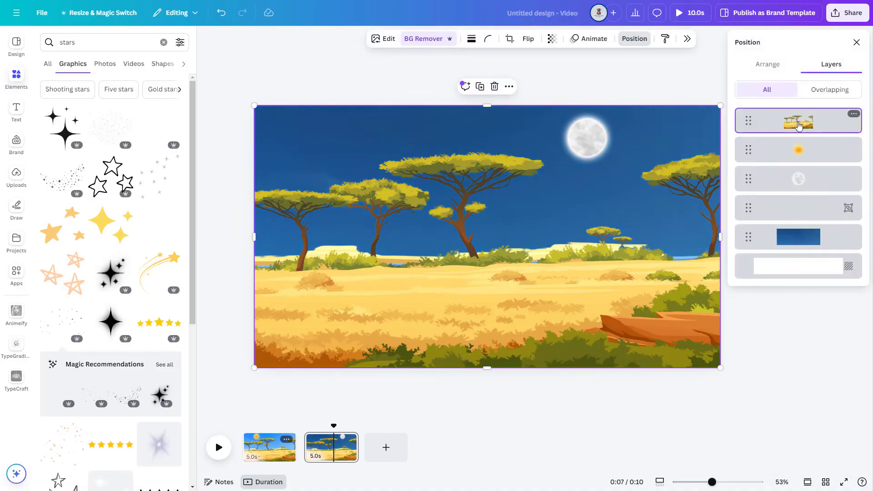
pyautogui.click(382, 39)
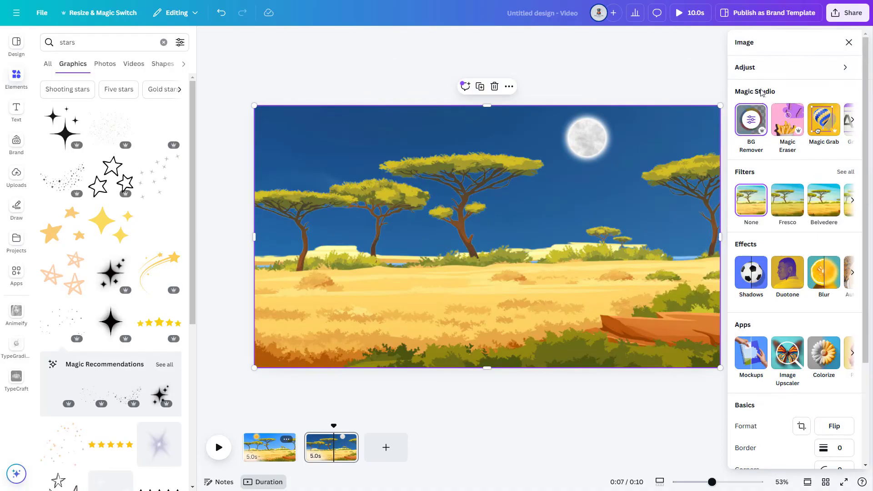
pyautogui.click(754, 69)
pyautogui.moveTo(778, 257); pyautogui.dragTo(751, 255)
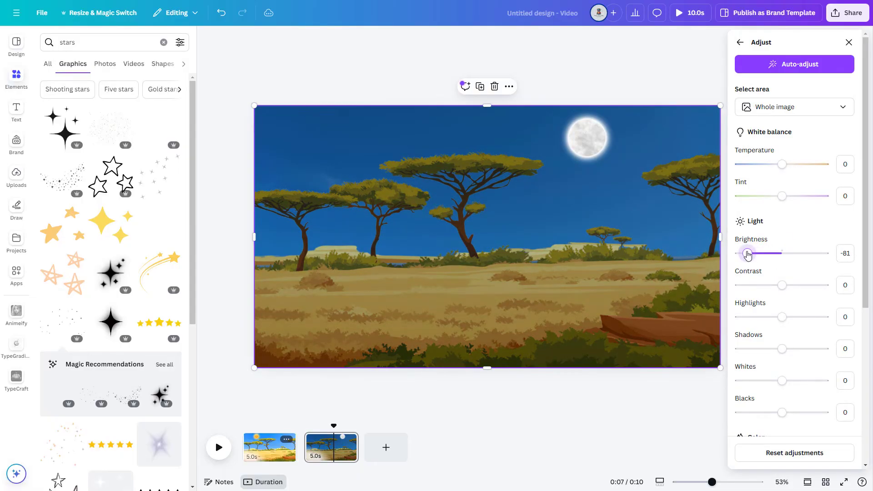
pyautogui.press('Escape')
# Move the hidden star group on the second page up into the night sky.
pyautogui.click(633, 37)
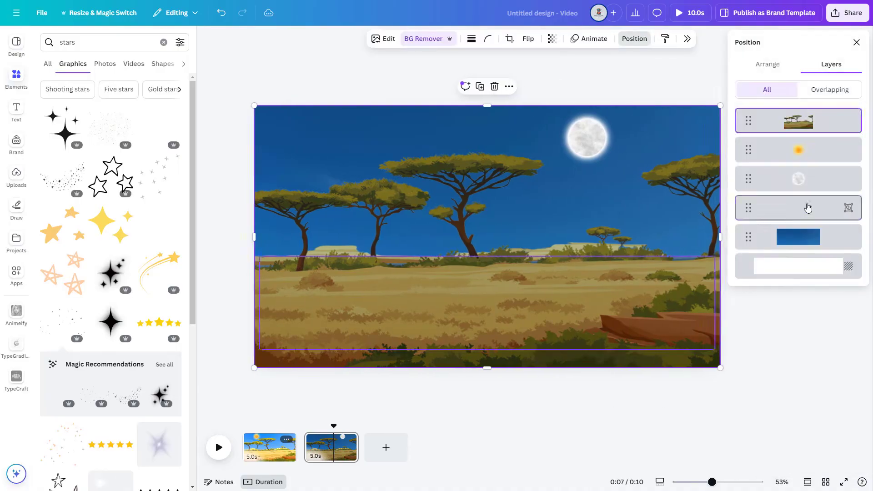
pyautogui.click(812, 211)
pyautogui.moveTo(606, 312); pyautogui.dragTo(604, 168)
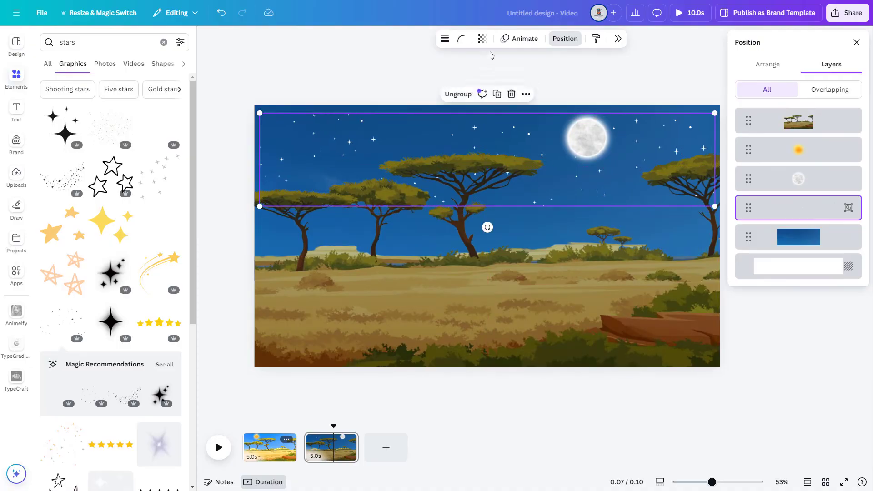
# Set the star group's transparency to 47 and enlarge it slightly past both side edges of the page.
pyautogui.click(482, 38)
pyautogui.moveTo(504, 77); pyautogui.dragTo(467, 82)
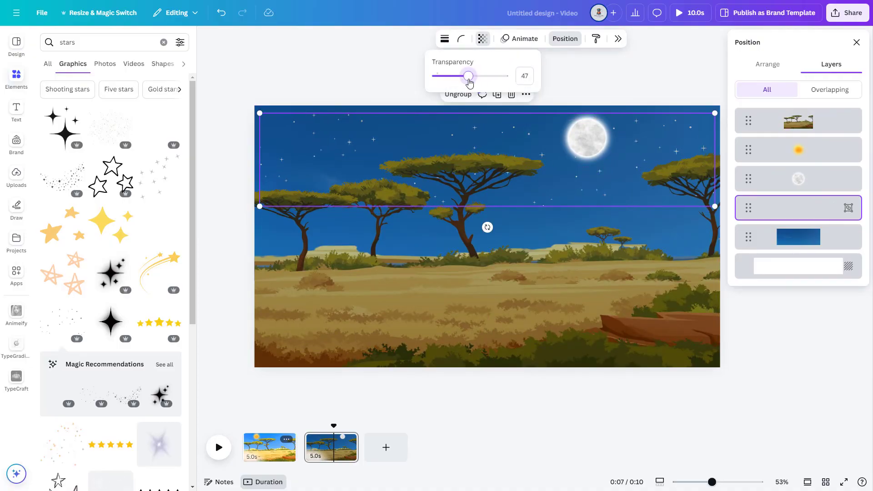
pyautogui.moveTo(714, 207); pyautogui.dragTo(728, 218)
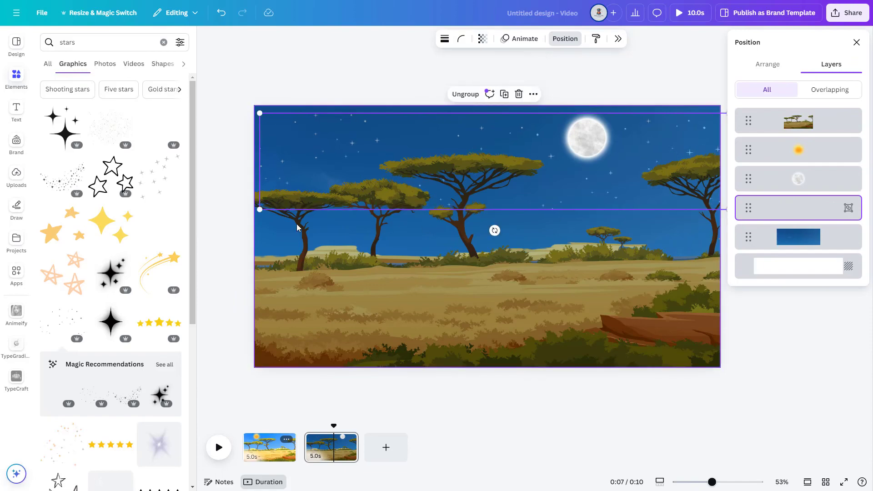
pyautogui.moveTo(259, 209); pyautogui.dragTo(246, 212)
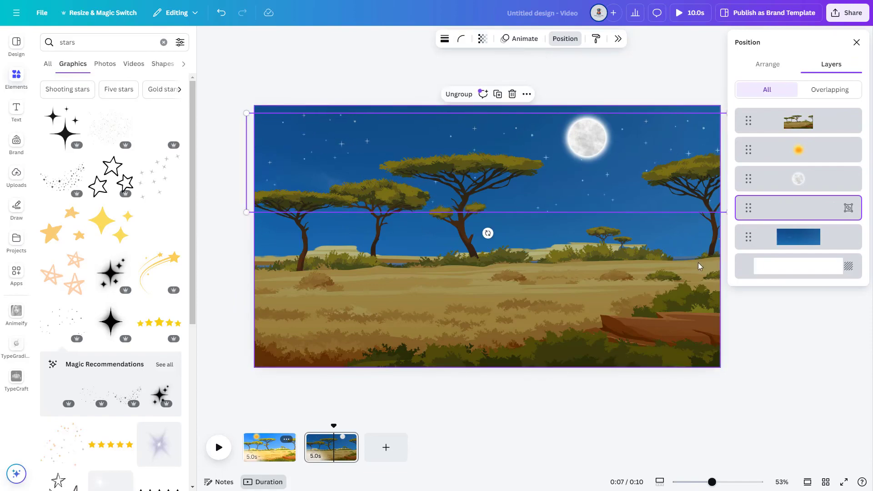
pyautogui.click(739, 322)
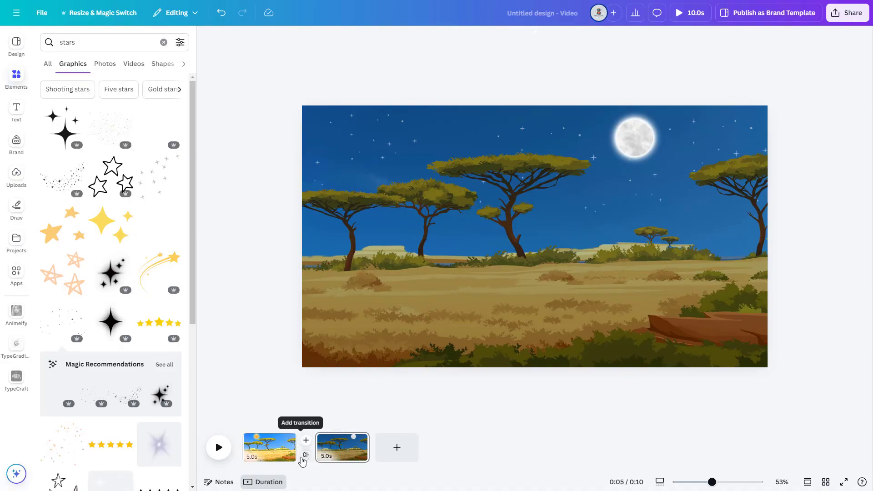
# Add a Match & Move transition of 2.5 seconds between the two pages and play the video.
pyautogui.click(307, 457)
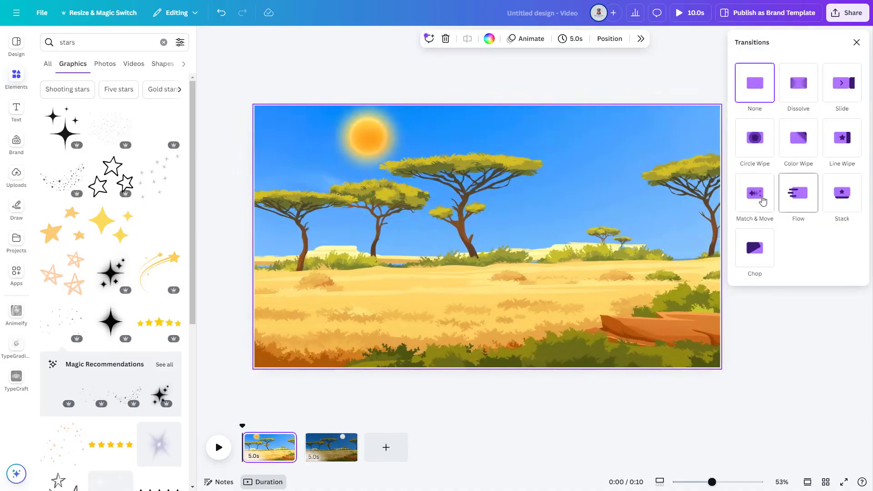
pyautogui.click(759, 199)
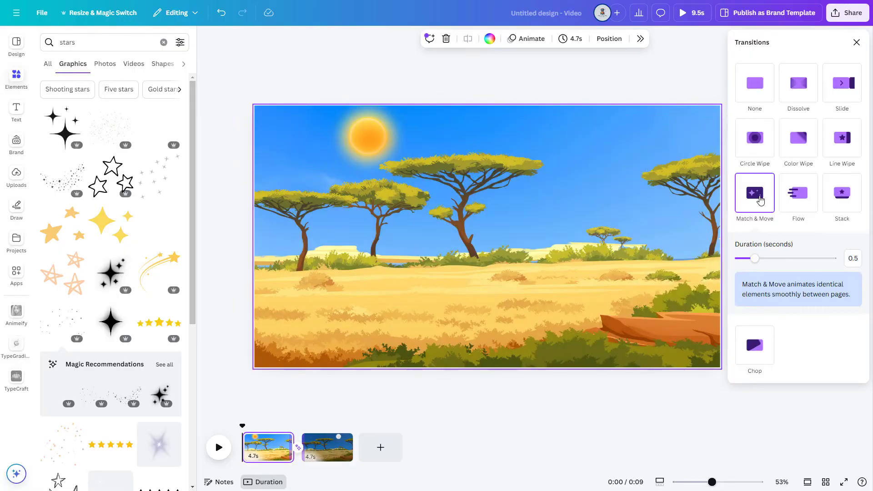
pyautogui.moveTo(778, 266); pyautogui.dragTo(833, 259)
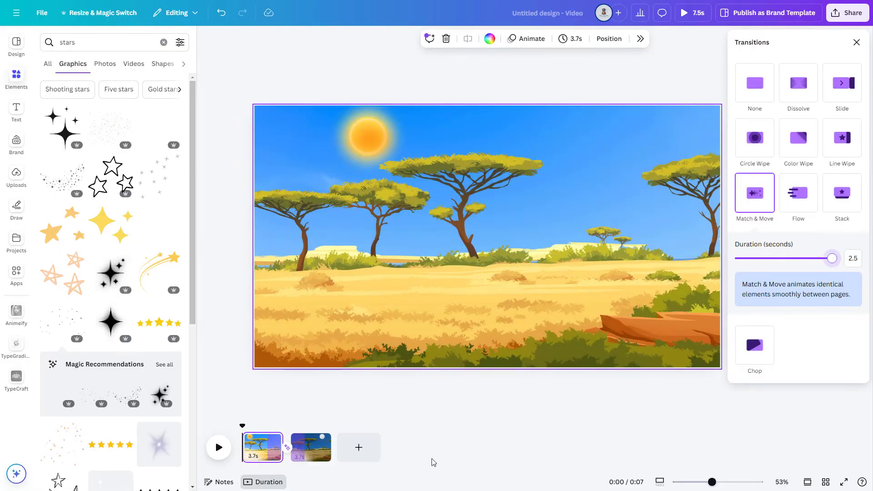
pyautogui.click(219, 447)
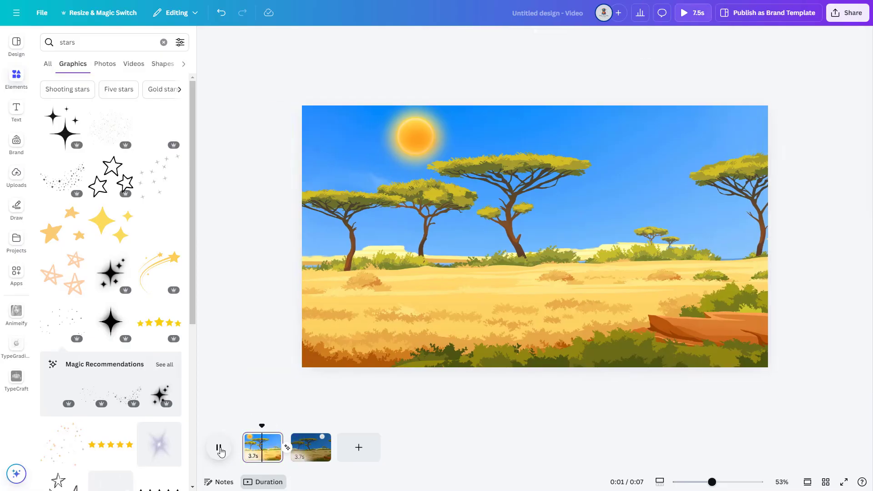